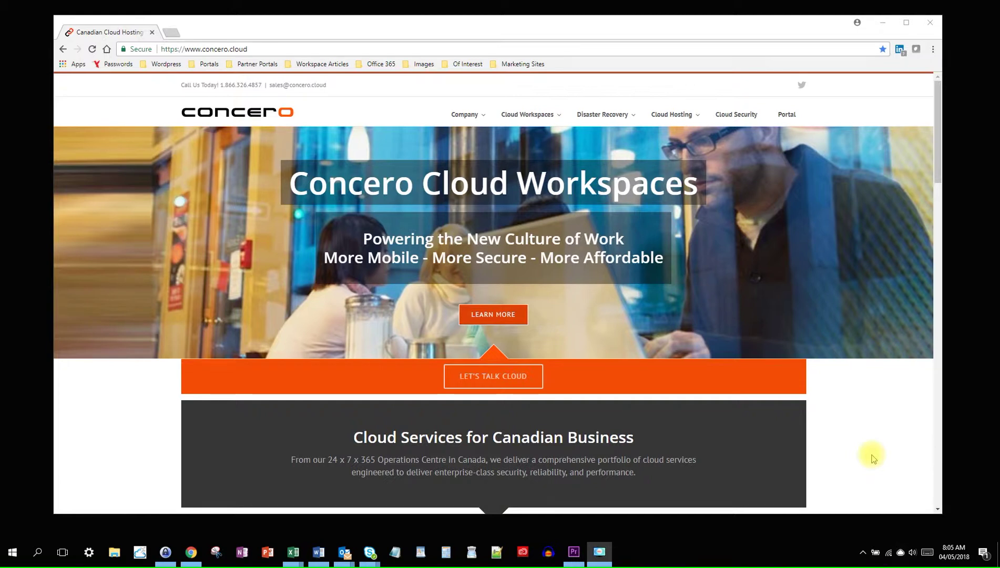
Load mydesktop.ca in the address bar to reach the Cloud Workspaces log-on page.
{"action": "left_click", "coordinate": [261, 48]}
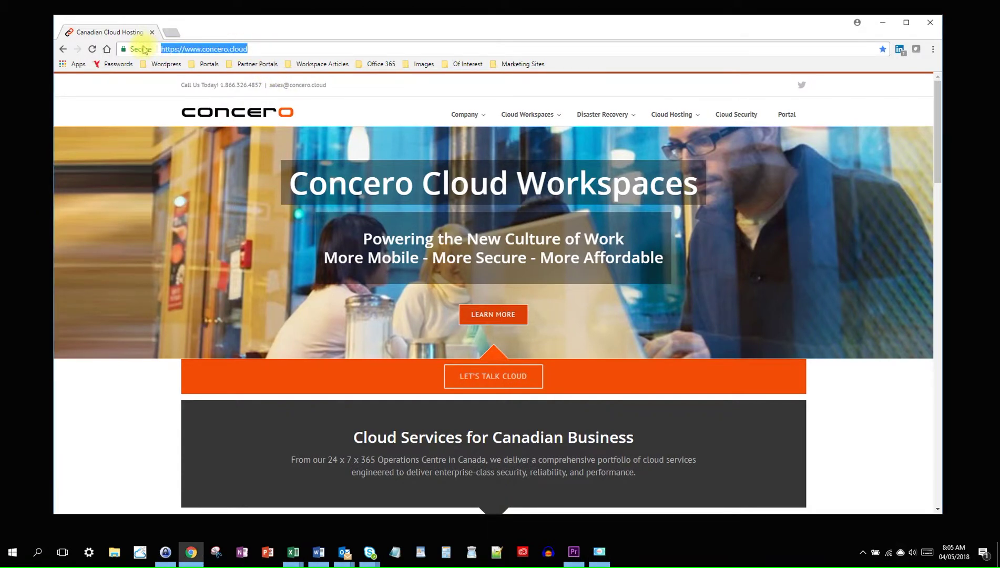
{"action": "type", "text": "my"}
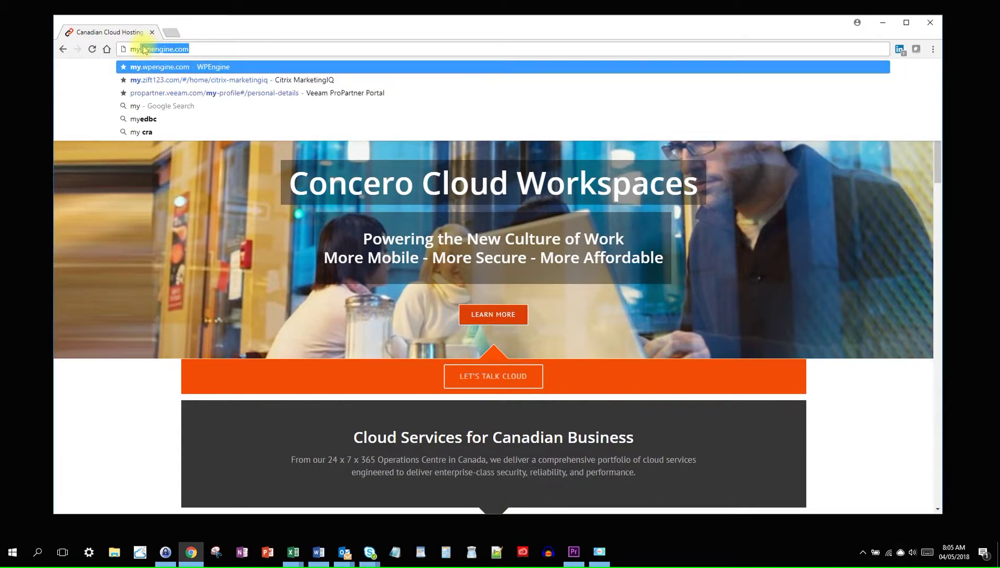
{"action": "type", "text": "desktop."}
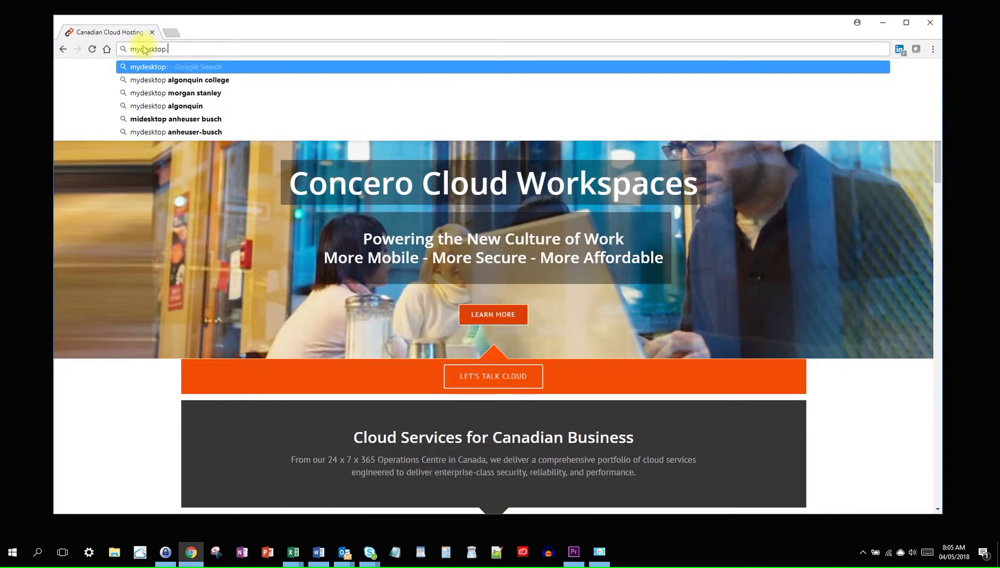
{"action": "type", "text": "ca"}
{"action": "key", "text": "Return"}
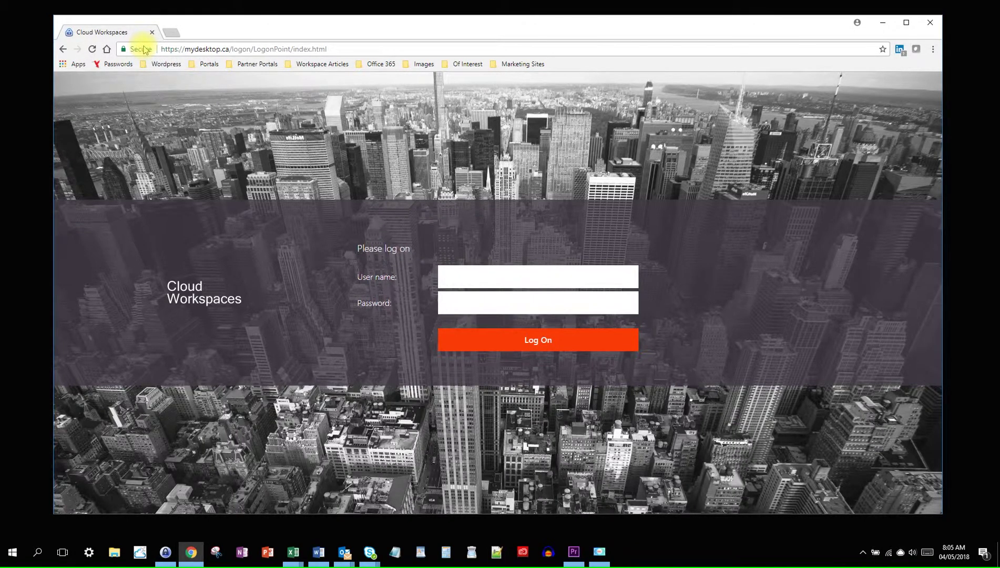
Bookmark the Cloud Workspaces log-on page and confirm the Bookmark added bubble.
{"action": "left_click", "coordinate": [883, 49]}
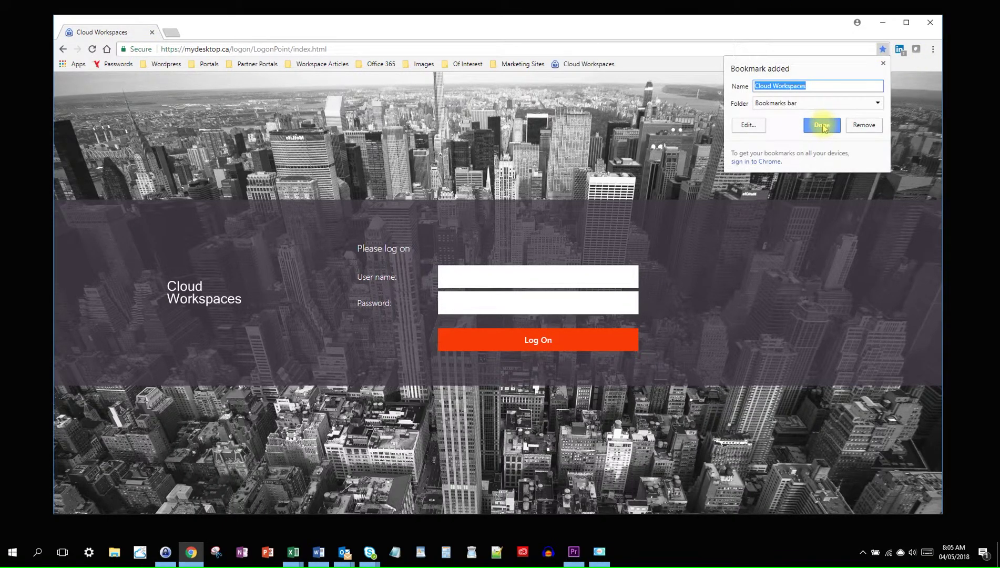
{"action": "left_click", "coordinate": [822, 127]}
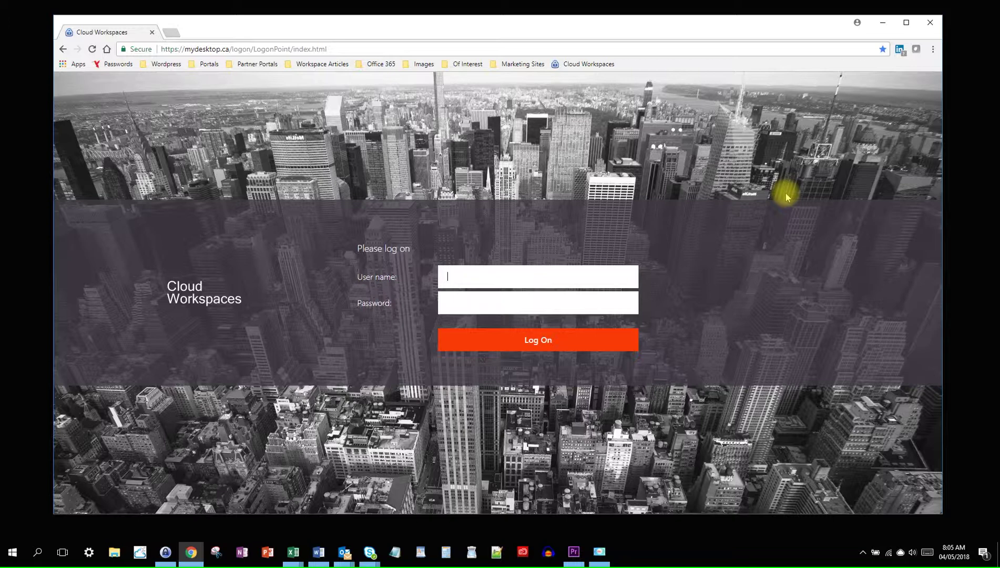
Add a Cloud Workspaces desktop shortcut via Chrome's More tools > Add to desktop.
{"action": "left_click", "coordinate": [931, 49]}
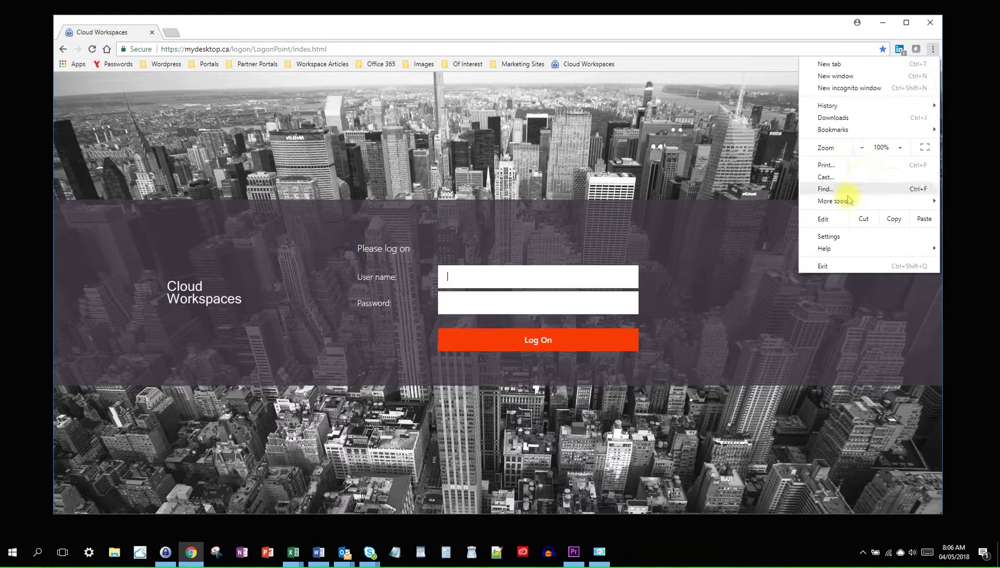
{"action": "mouse_move", "coordinate": [833, 201]}
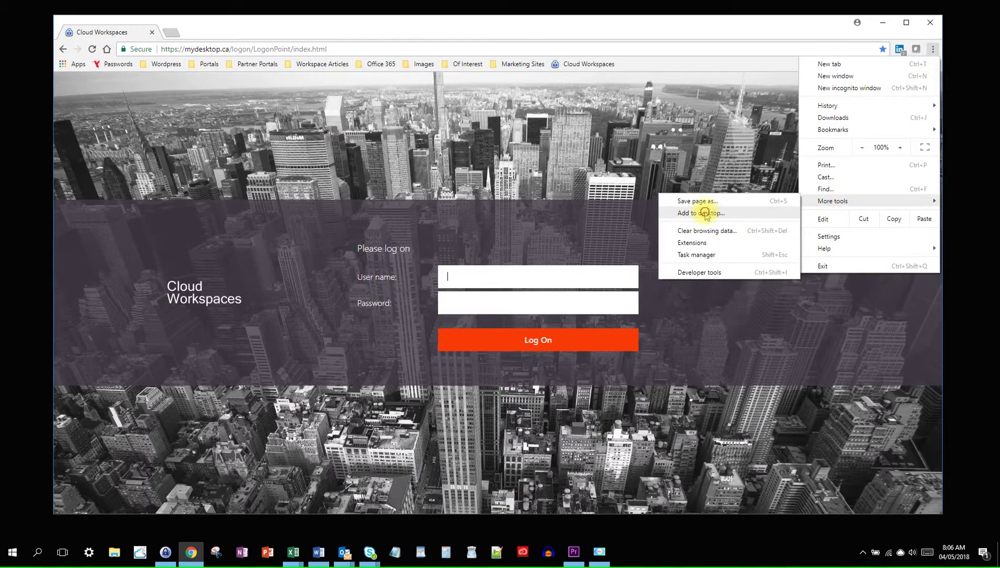
{"action": "left_click", "coordinate": [703, 213]}
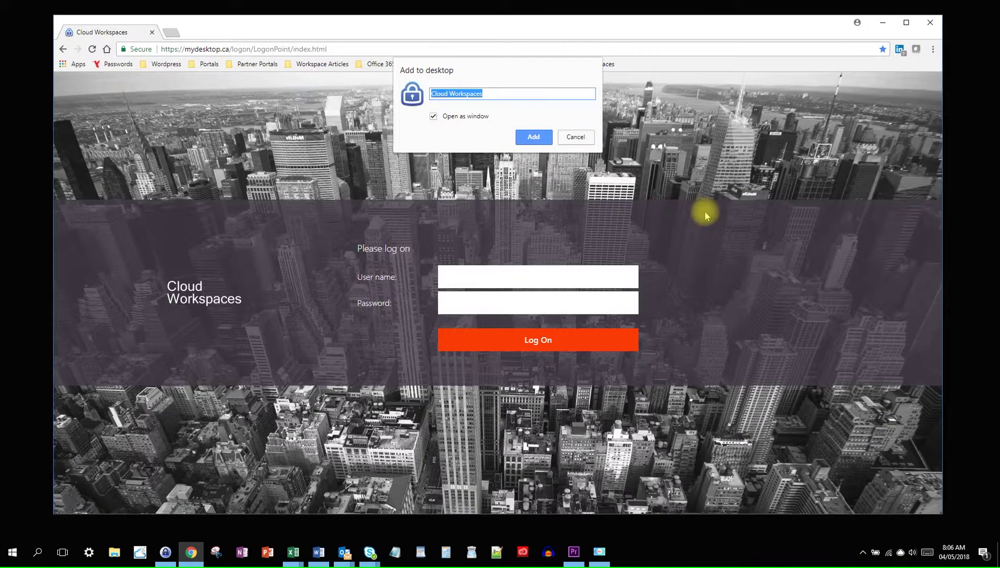
{"action": "left_click", "coordinate": [536, 136]}
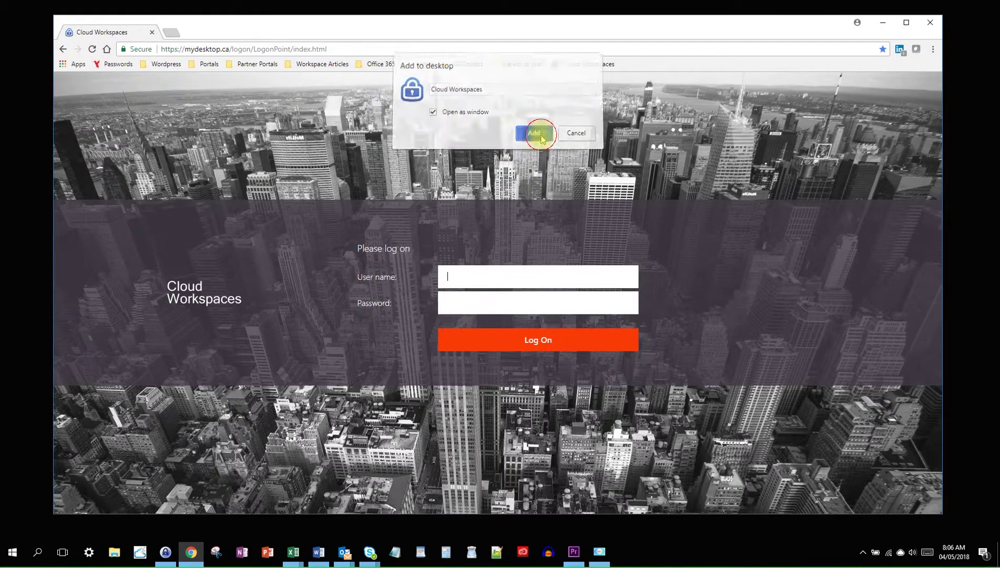
Pin the new Cloud Workspaces desktop icon to the taskbar and close Chrome.
{"action": "right_click", "coordinate": [15, 22]}
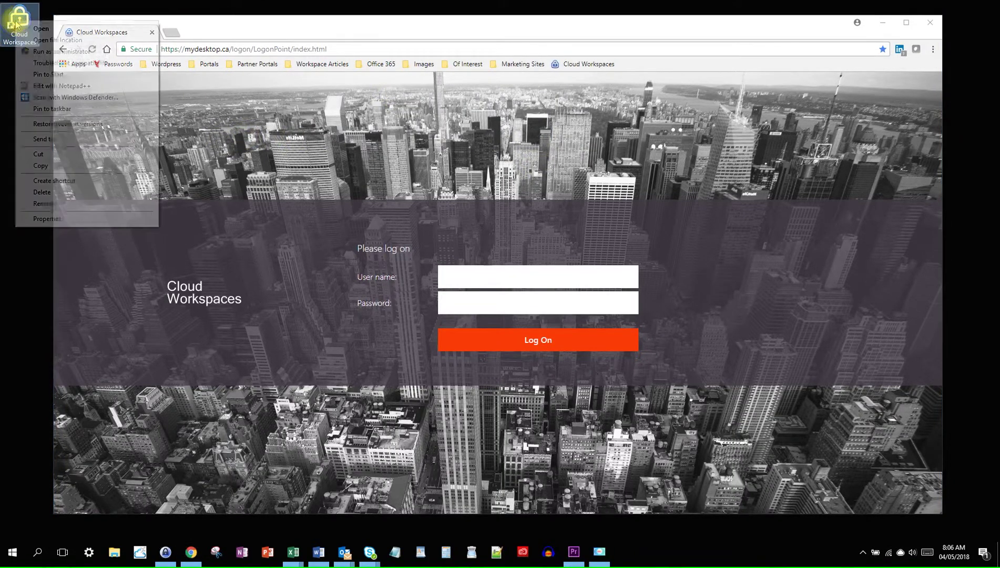
{"action": "left_click", "coordinate": [39, 108]}
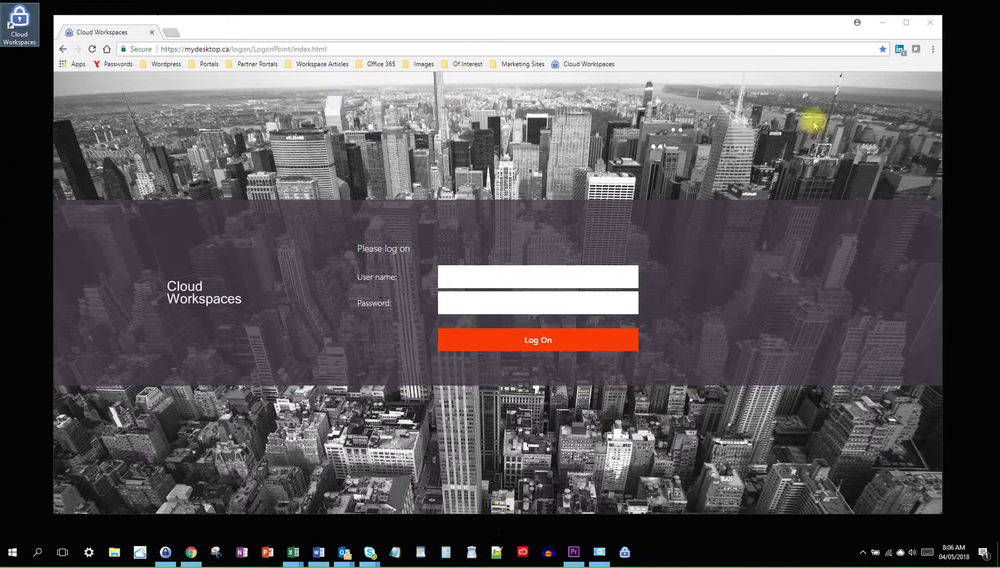
{"action": "left_click", "coordinate": [928, 26]}
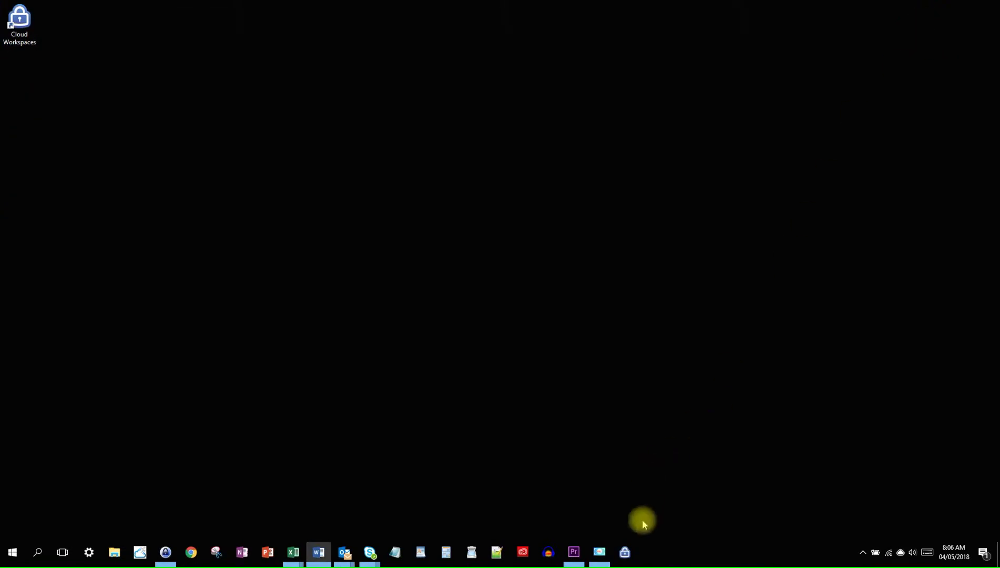
Launch Cloud Workspaces from the taskbar and log on with the user name and password.
{"action": "left_click", "coordinate": [627, 554]}
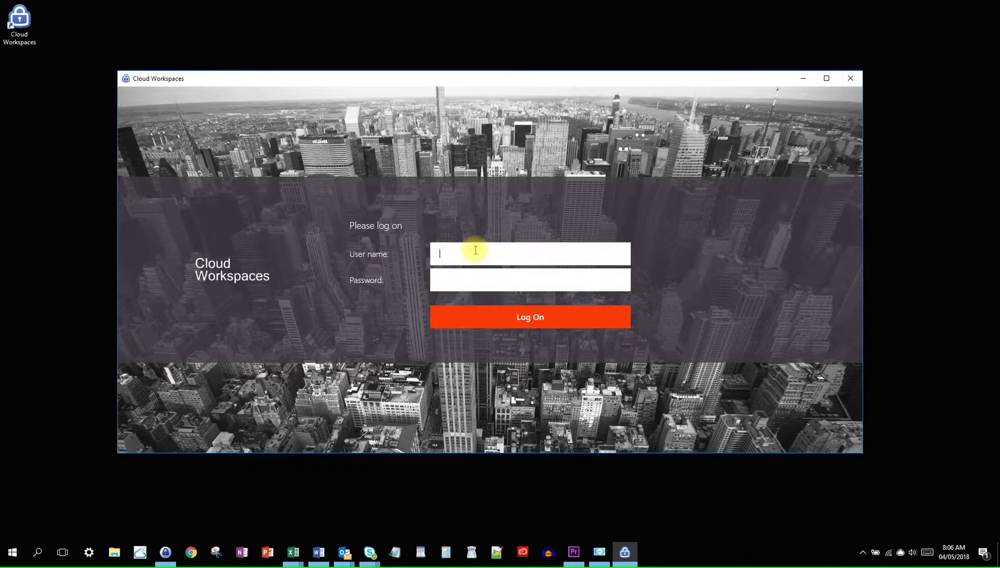
{"action": "key", "text": "Tab"}
{"action": "type", "text": "*********"}
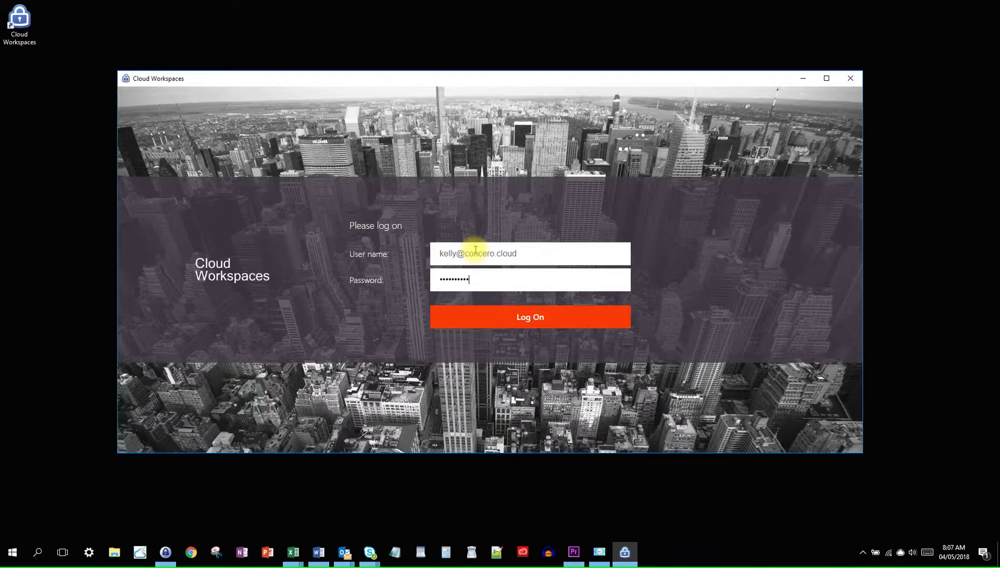
{"action": "type", "text": "*"}
{"action": "left_click", "coordinate": [531, 316]}
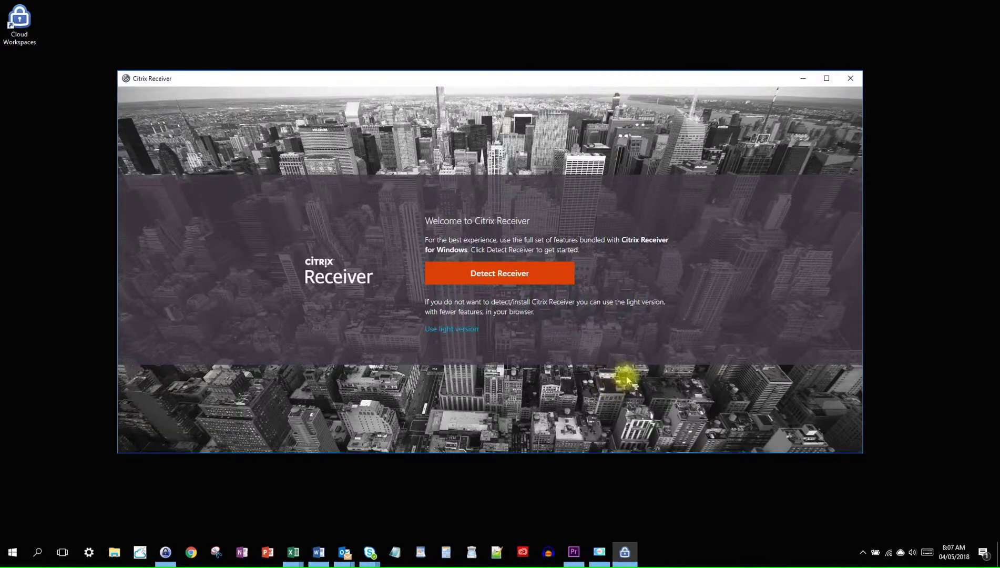
Run Detect Receiver on the Welcome to Citrix Receiver page.
{"action": "left_click", "coordinate": [500, 276]}
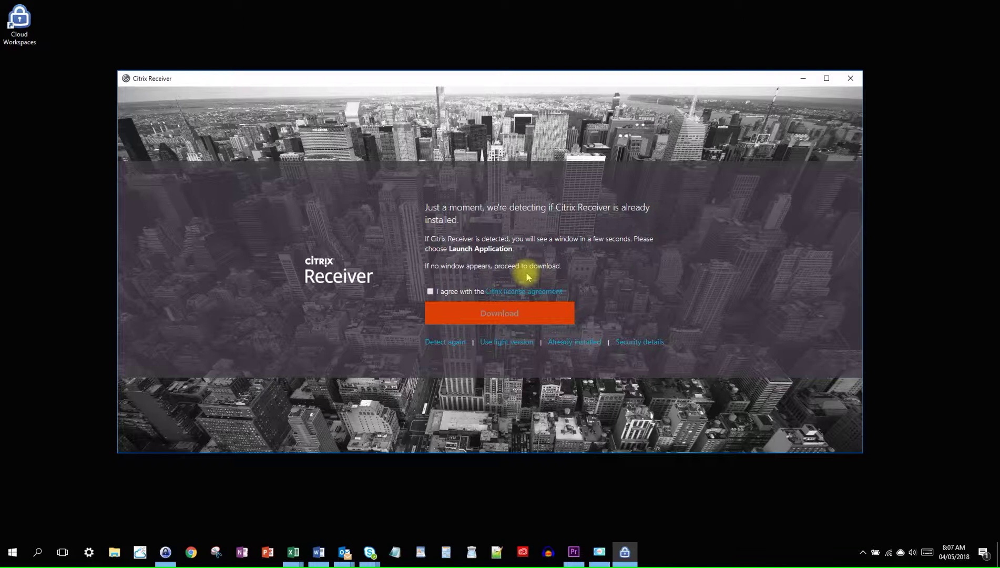
Agree to the Citrix license agreement and download the Citrix Receiver installer.
{"action": "left_click", "coordinate": [430, 292]}
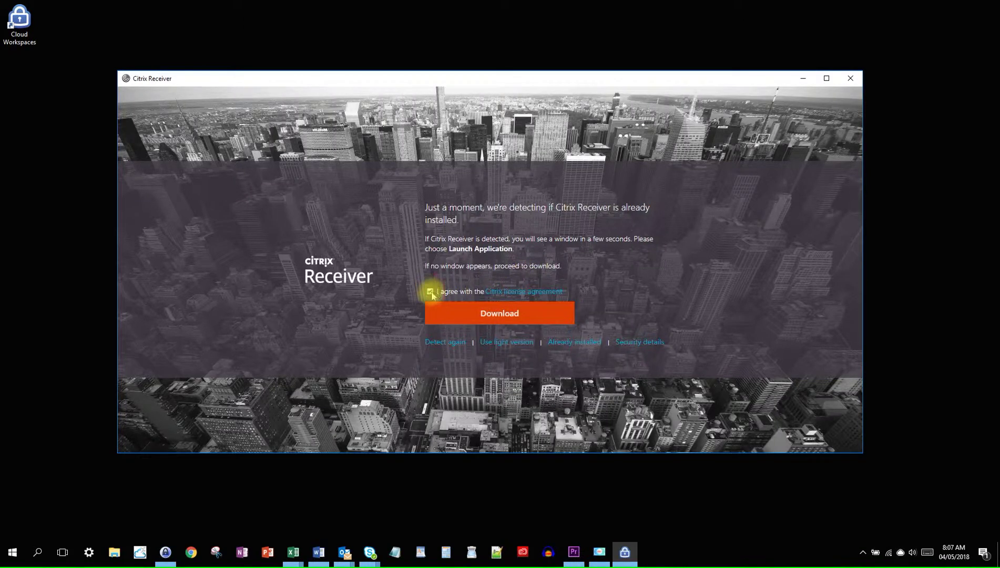
{"action": "left_click", "coordinate": [507, 315]}
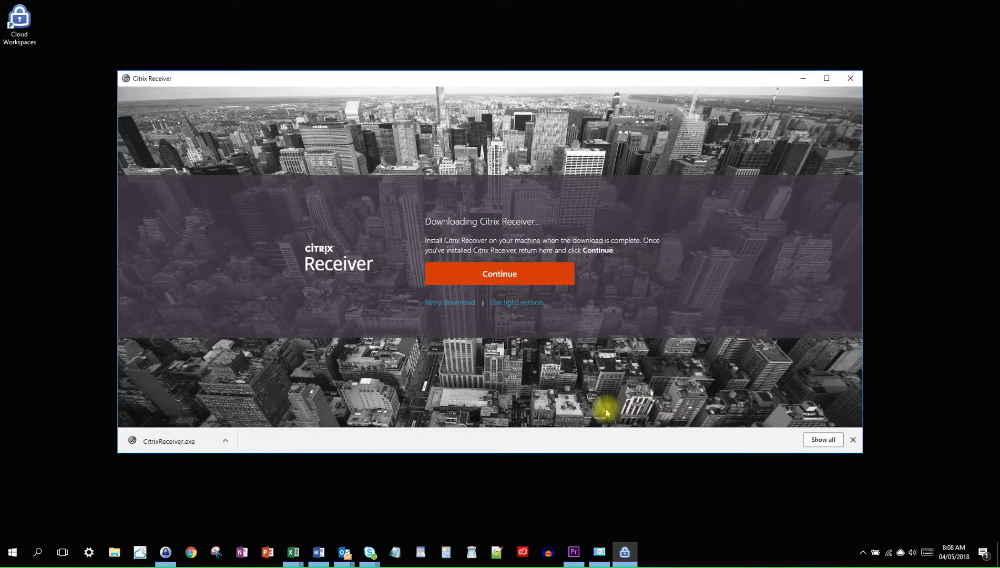
Open the downloaded CitrixReceiver.exe from the download bar.
{"action": "left_click", "coordinate": [224, 441]}
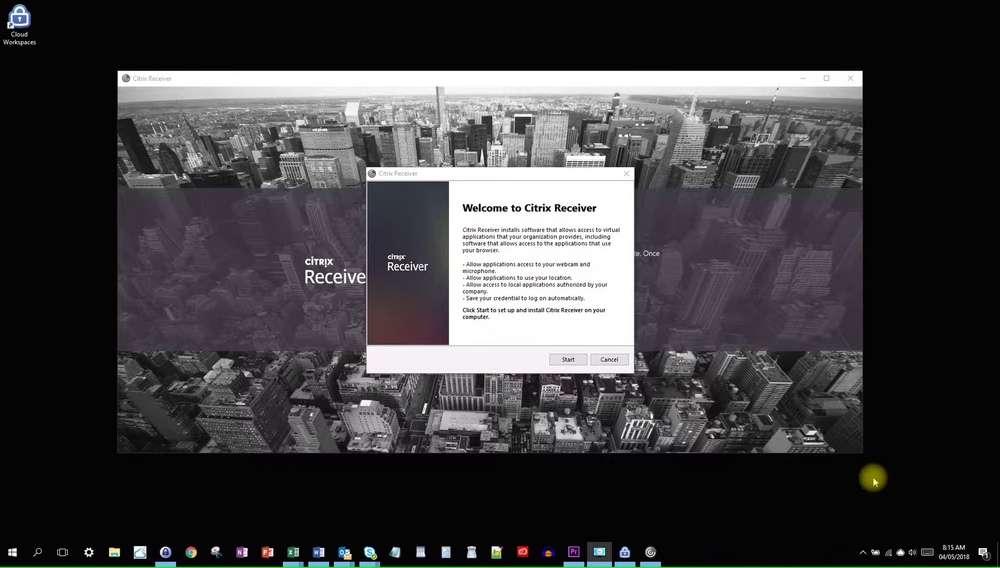
Start setup, accept the license, leave single sign-on unchecked and install Citrix Receiver.
{"action": "left_click", "coordinate": [568, 362]}
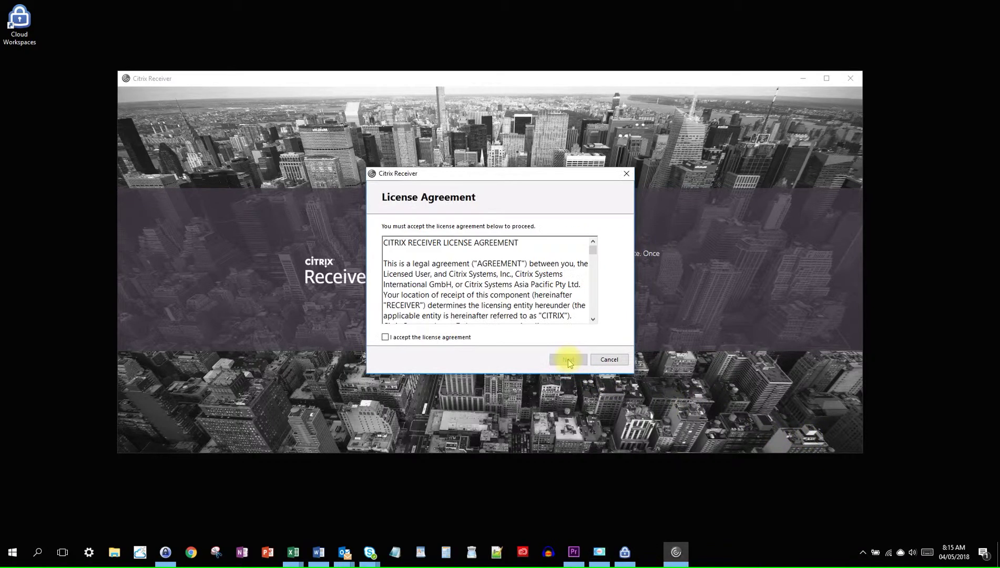
{"action": "left_click", "coordinate": [386, 337]}
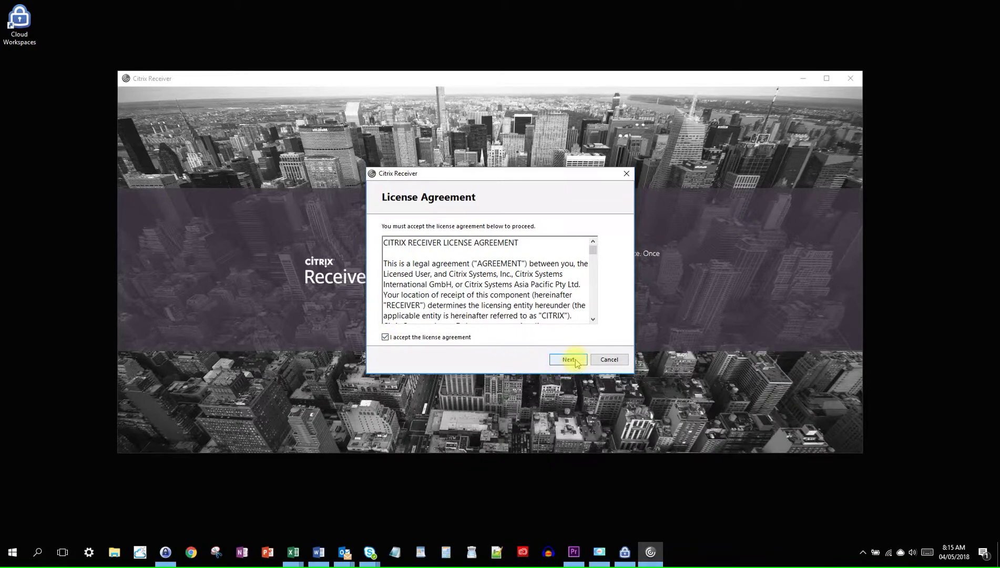
{"action": "left_click", "coordinate": [568, 360]}
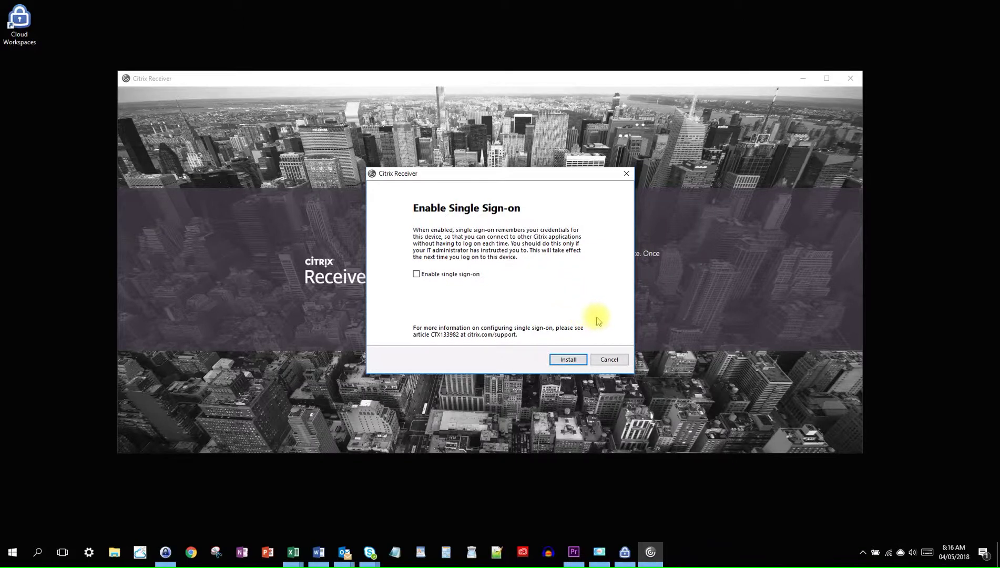
{"action": "left_click", "coordinate": [578, 359]}
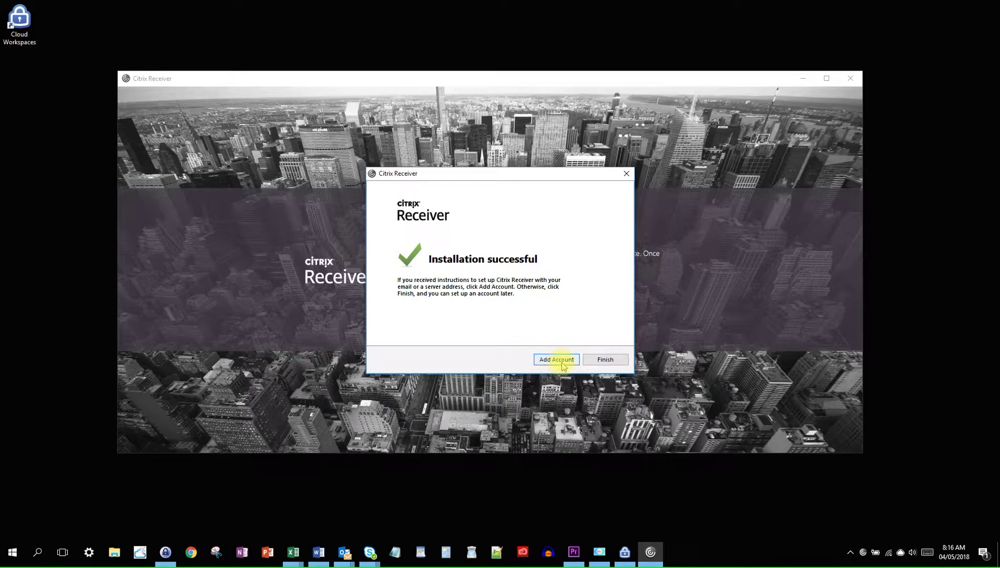
Finish the successful Citrix Receiver installation, closing the installer.
{"action": "left_click", "coordinate": [607, 359]}
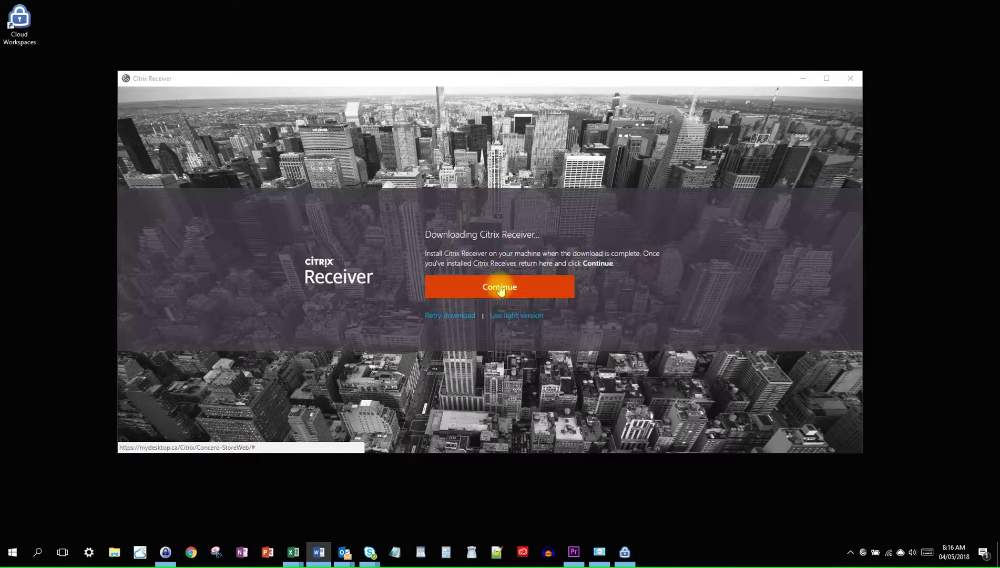
Continue past installation, always allow these links, and open Citrix Receiver Launcher.
{"action": "left_click", "coordinate": [501, 288]}
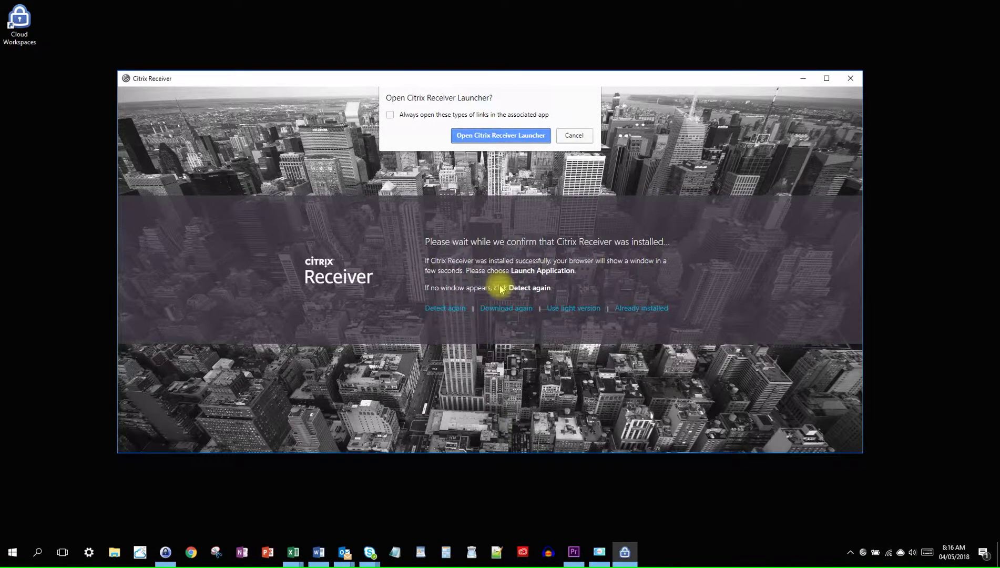
{"action": "left_click", "coordinate": [390, 115]}
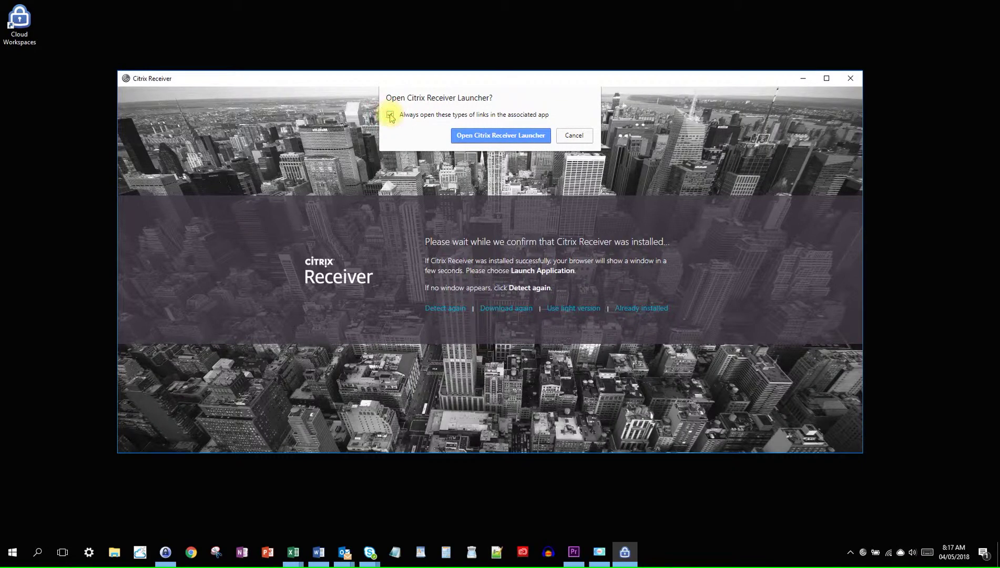
{"action": "left_click", "coordinate": [525, 138]}
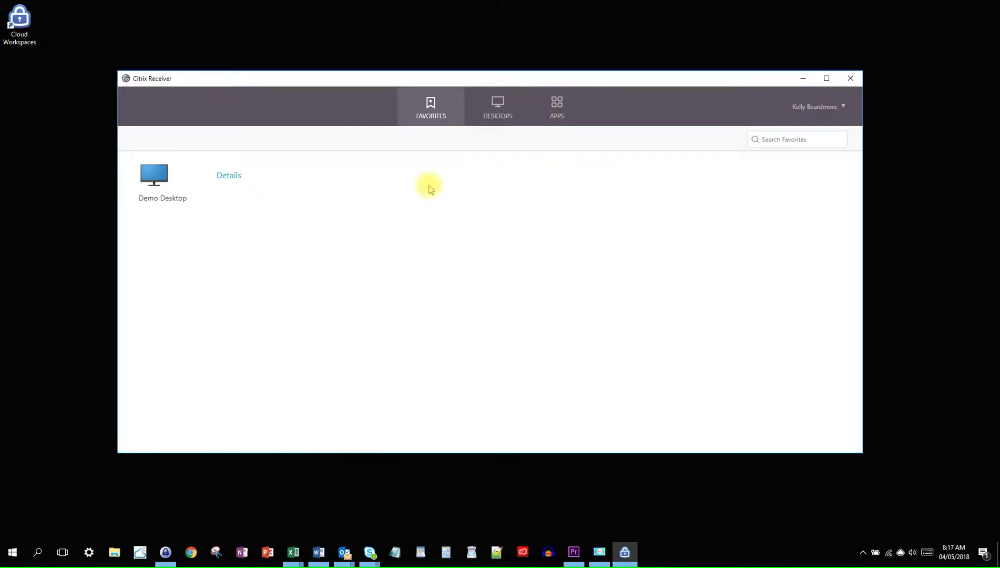
Browse the Desktops list, the Marketing Desktop's details, Favorites, the Apps list, then Desktops again.
{"action": "left_click", "coordinate": [497, 113]}
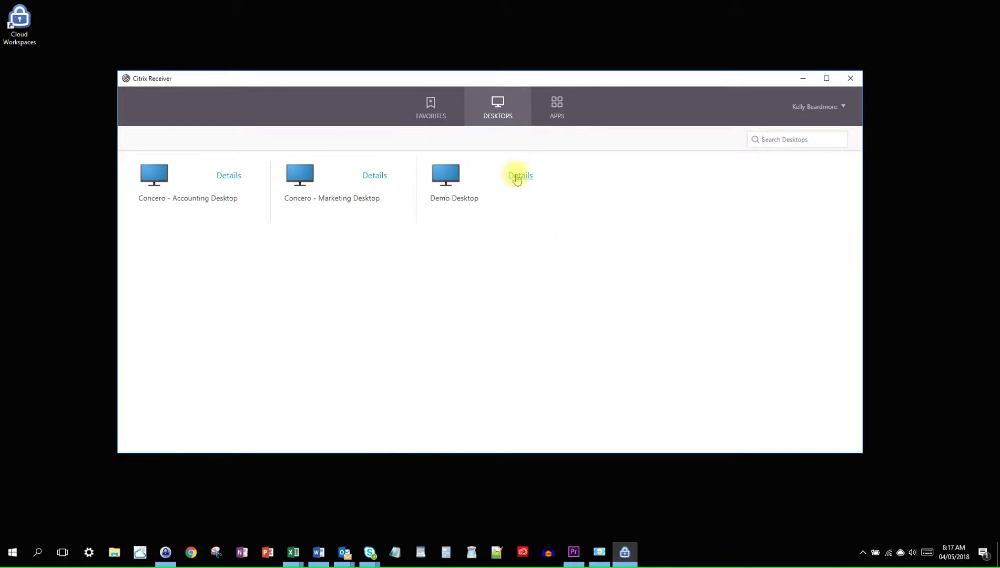
{"action": "left_click", "coordinate": [370, 175]}
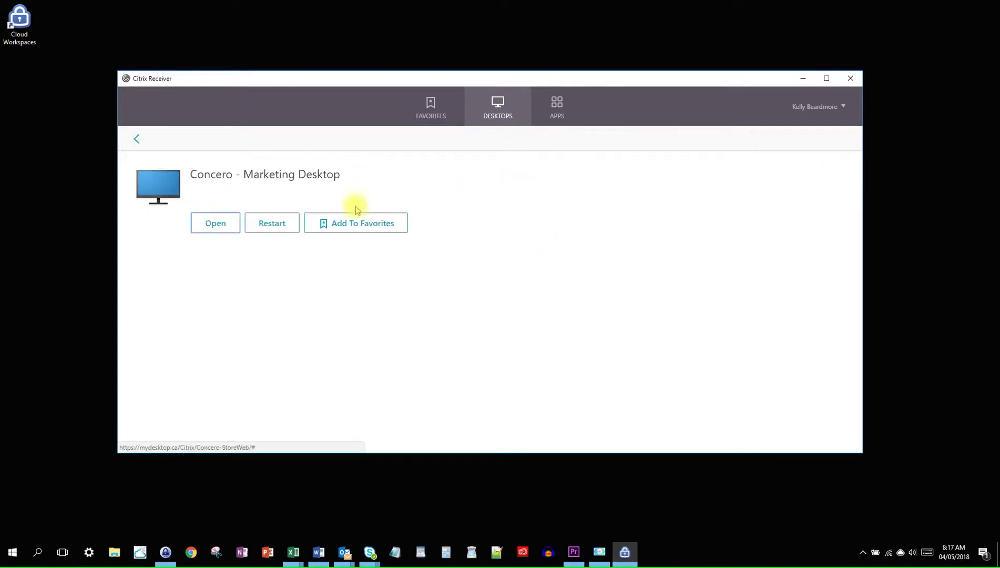
{"action": "left_click", "coordinate": [433, 113]}
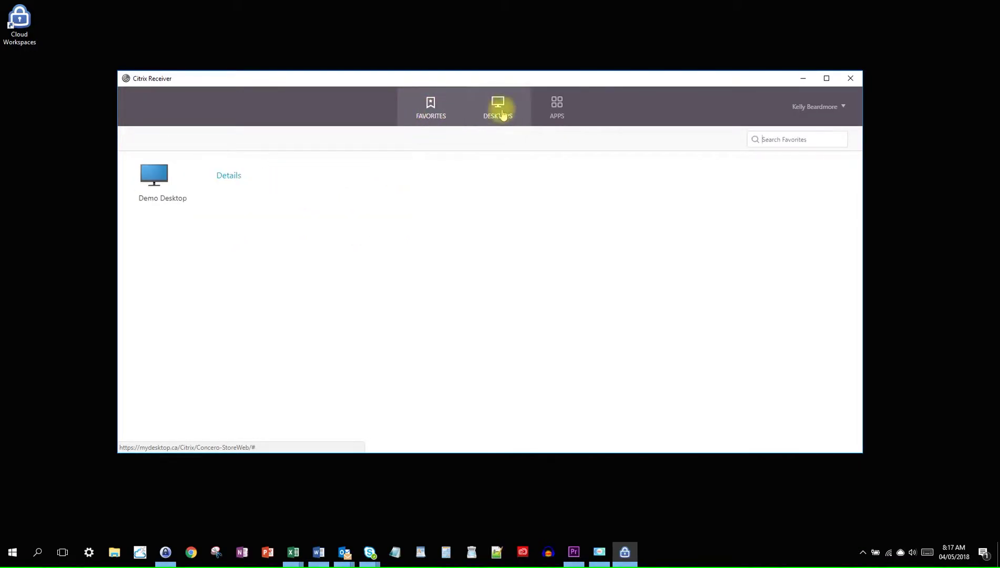
{"action": "left_click", "coordinate": [557, 108]}
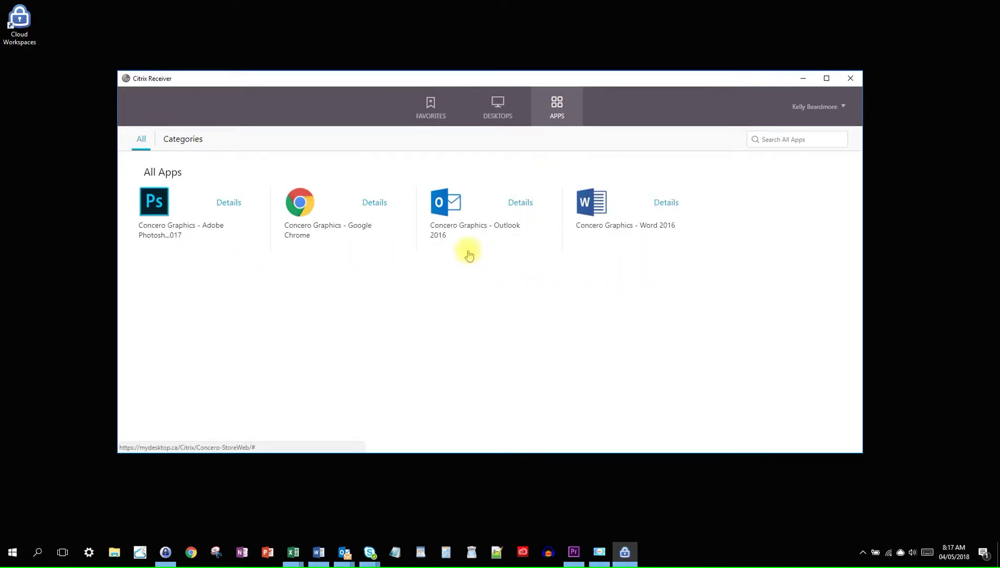
{"action": "left_click", "coordinate": [498, 105]}
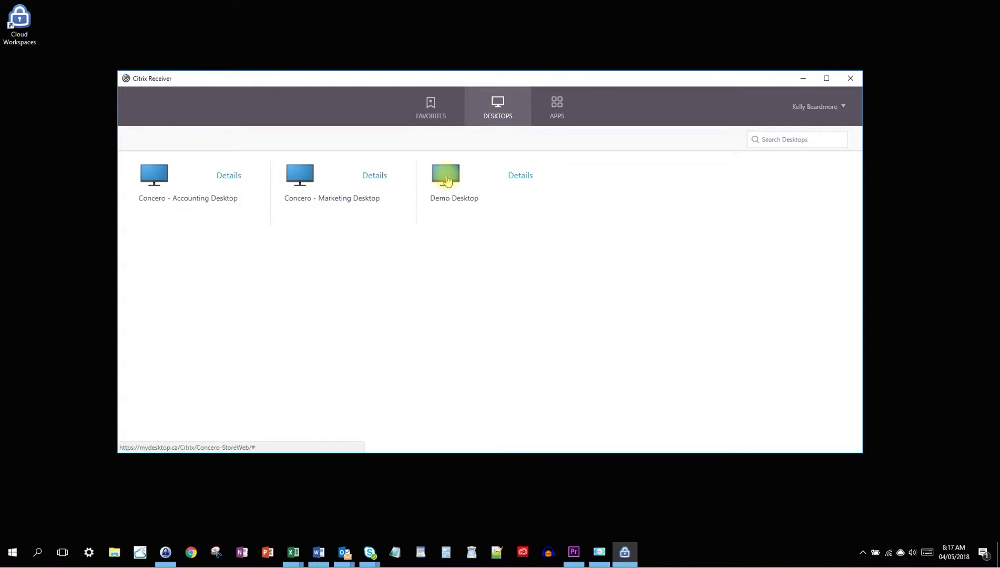
Launch the Demo Desktop session in Desktop Viewer and then close it.
{"action": "left_click", "coordinate": [448, 181]}
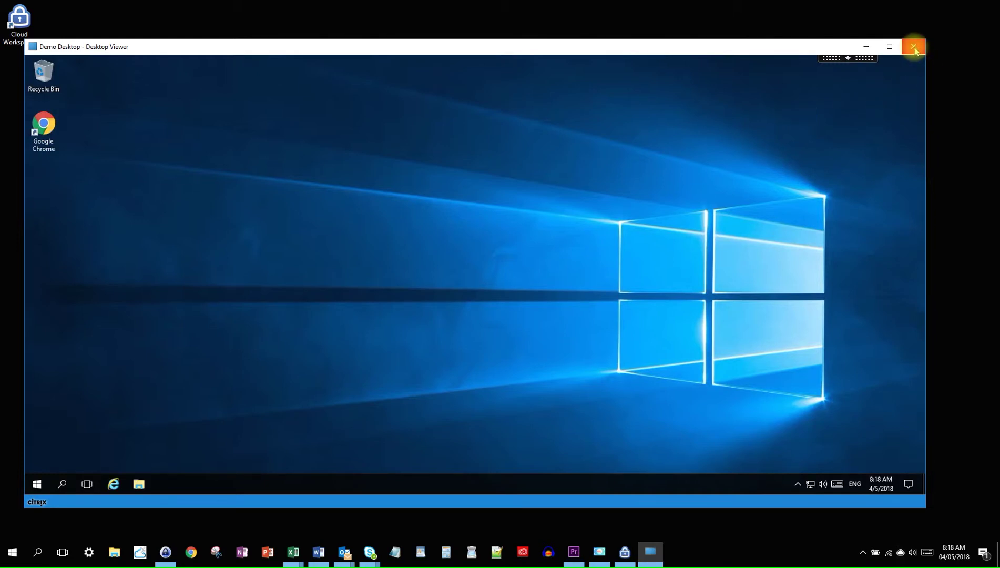
{"action": "left_click", "coordinate": [915, 48]}
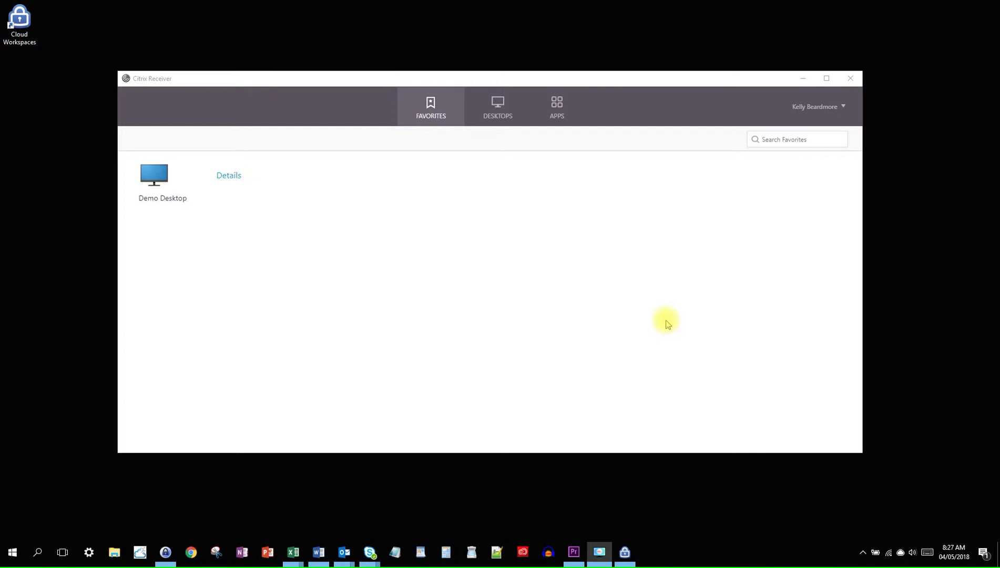
Choose Change password from the account menu and continue past the logoff notice.
{"action": "left_click", "coordinate": [837, 109]}
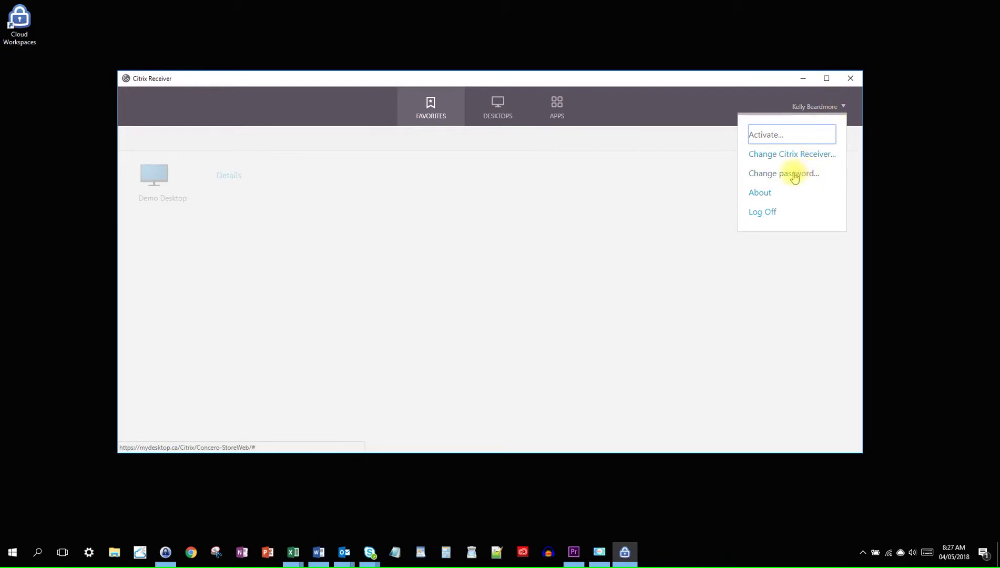
{"action": "left_click", "coordinate": [794, 178]}
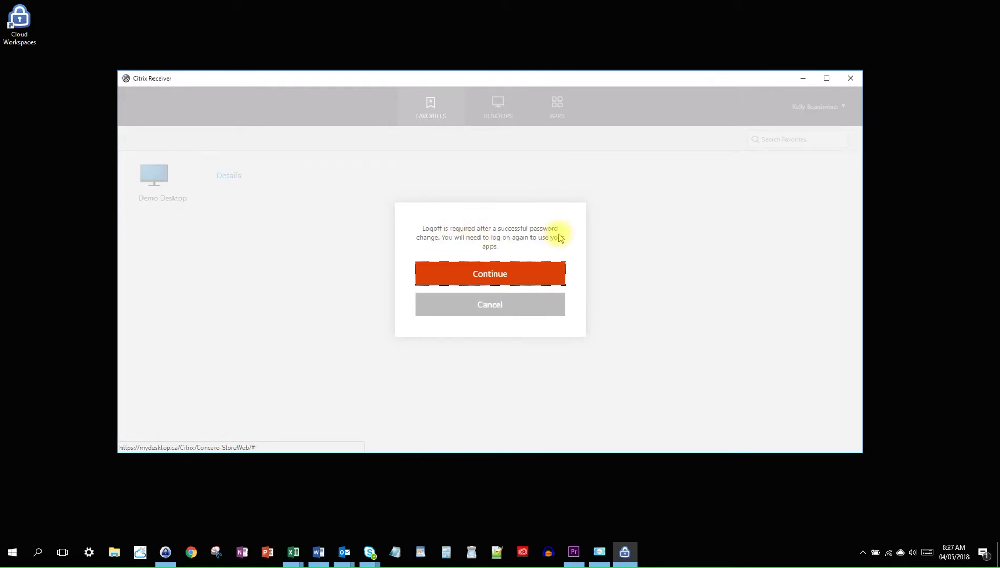
{"action": "left_click", "coordinate": [492, 275]}
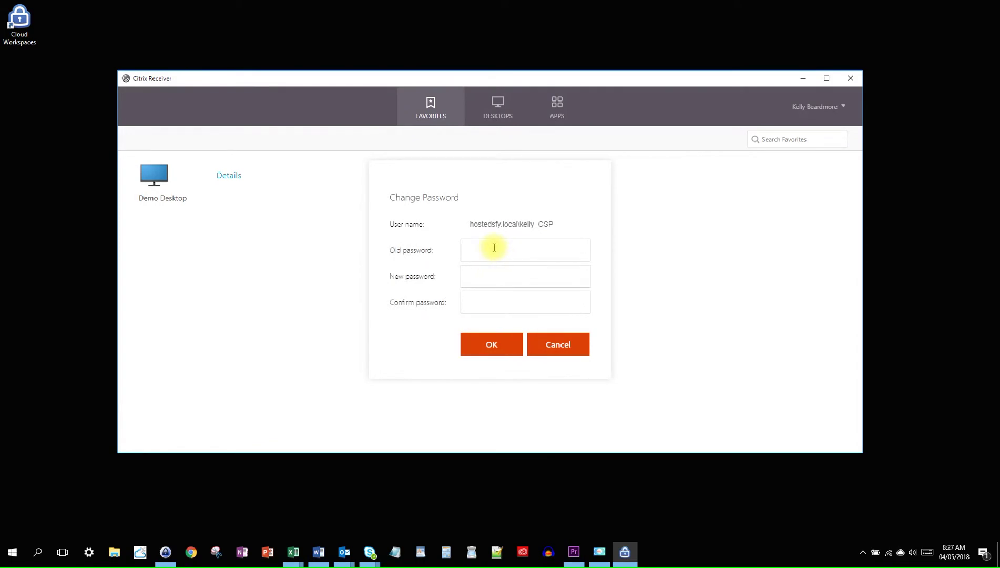
{"action": "type", "text": "p*****"}
{"action": "type", "text": "***"}
Submit the old, new and confirmed passwords and acknowledge the successful change.
{"action": "key", "text": "Tab"}
{"action": "type", "text": "*"}
{"action": "type", "text": "******"}
{"action": "type", "text": "**"}
{"action": "key", "text": "Tab"}
{"action": "type", "text": "*"}
{"action": "type", "text": "********"}
{"action": "type", "text": "*"}
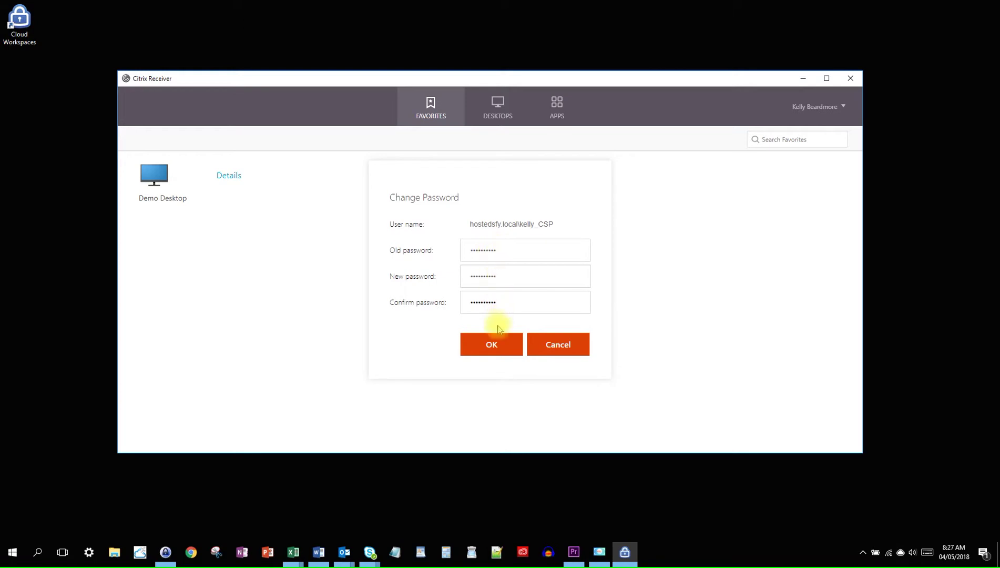
{"action": "left_click", "coordinate": [492, 347]}
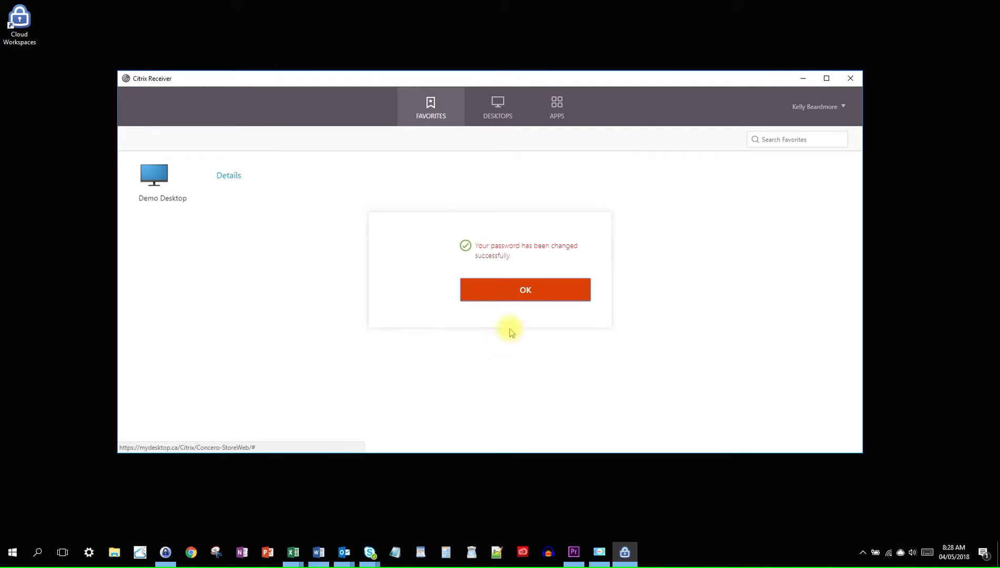
{"action": "left_click", "coordinate": [524, 295]}
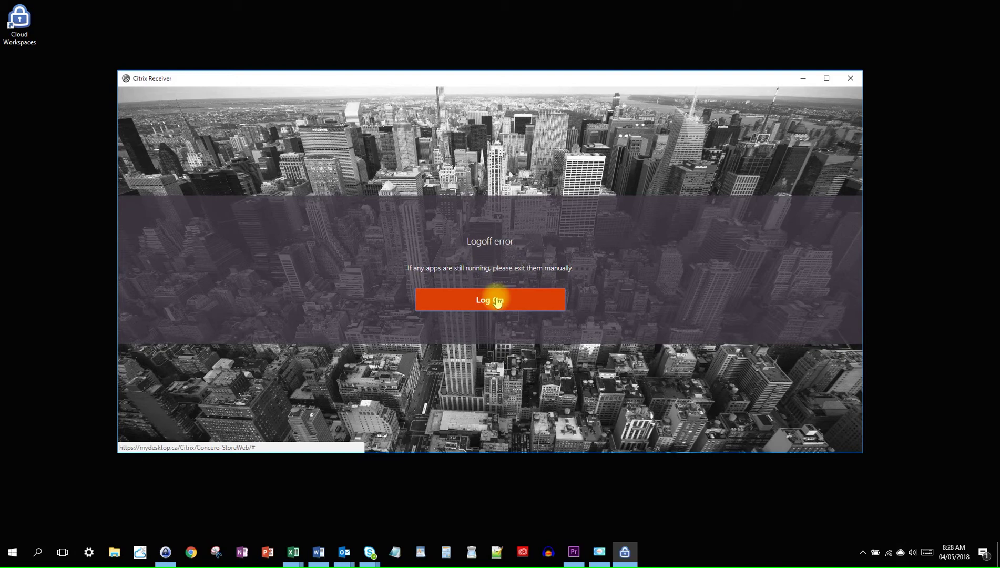
Return from the logoff error screen to the empty log-on form.
{"action": "left_click", "coordinate": [497, 301]}
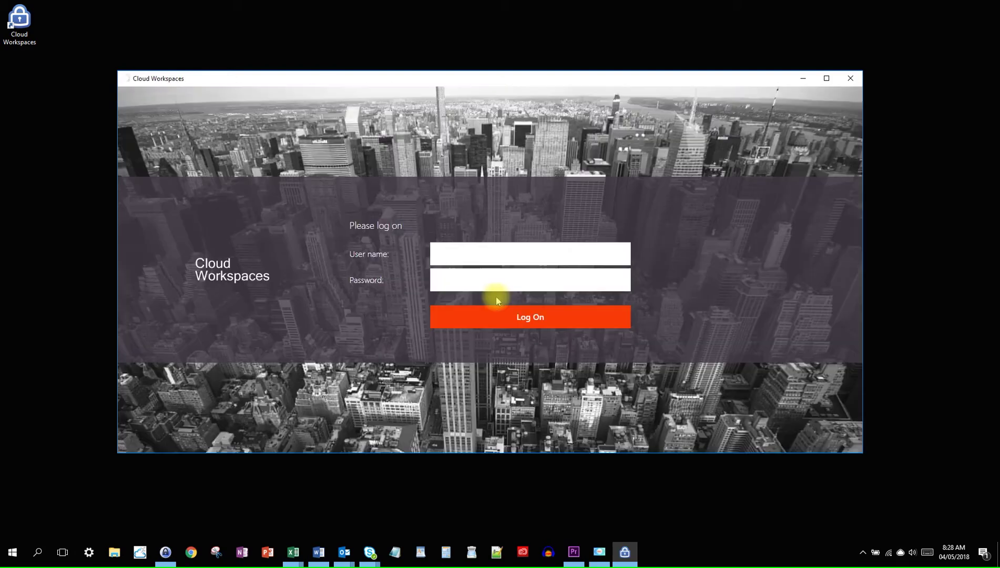